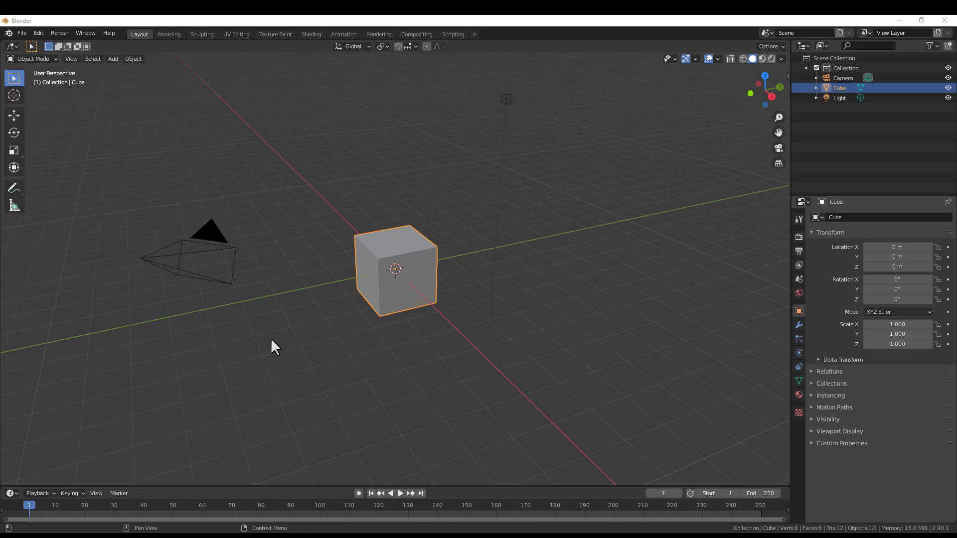
Deselect everything and add a VFX > Motion Tracking workspace.
key("alt+a")
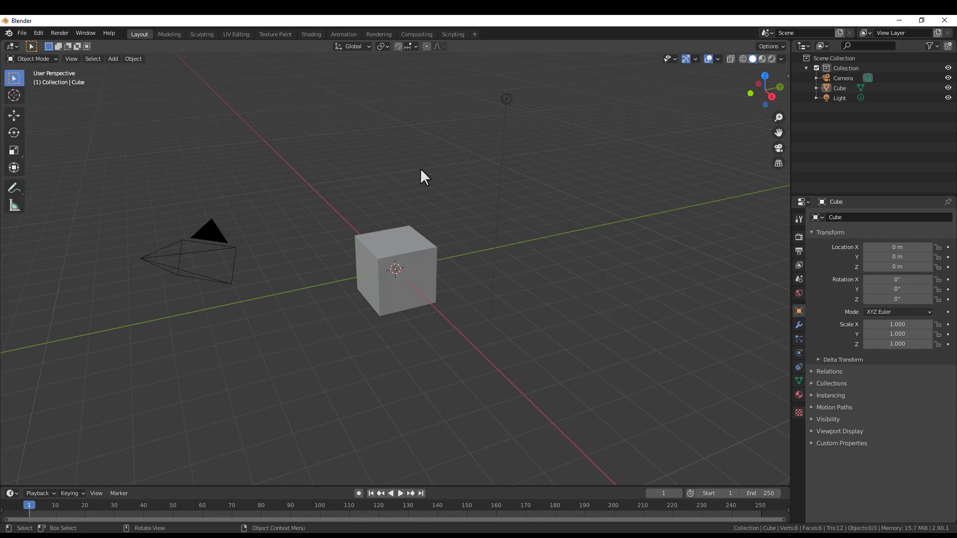
left_click(472, 34)
mouse_move(444, 82)
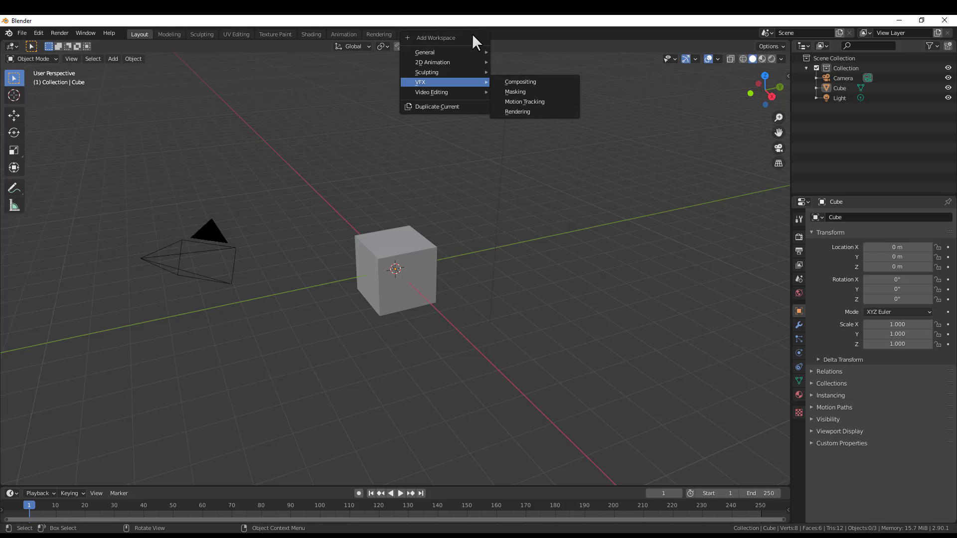
left_click(536, 100)
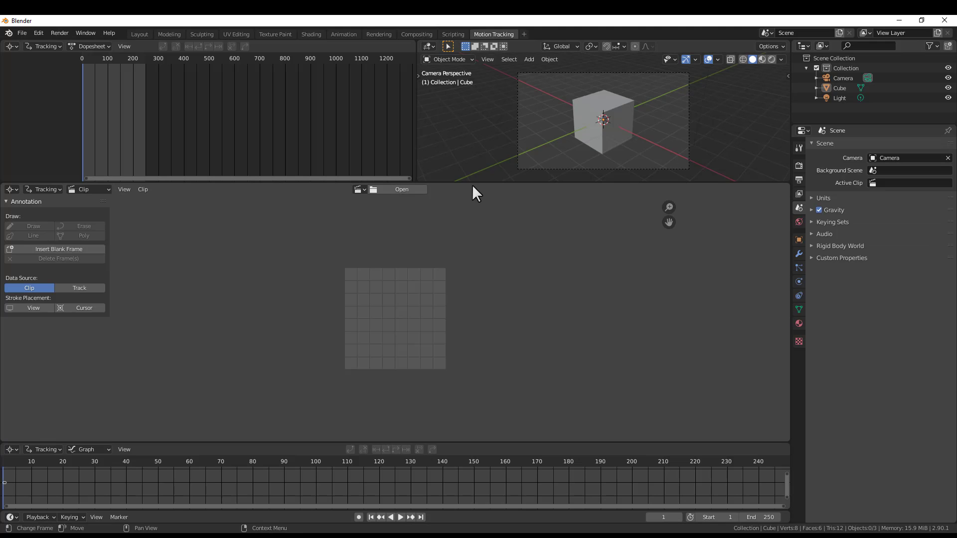
Resize the area borders to give the 3D camera view more room above the clip editor.
left_click_drag(472, 183, 443, 268)
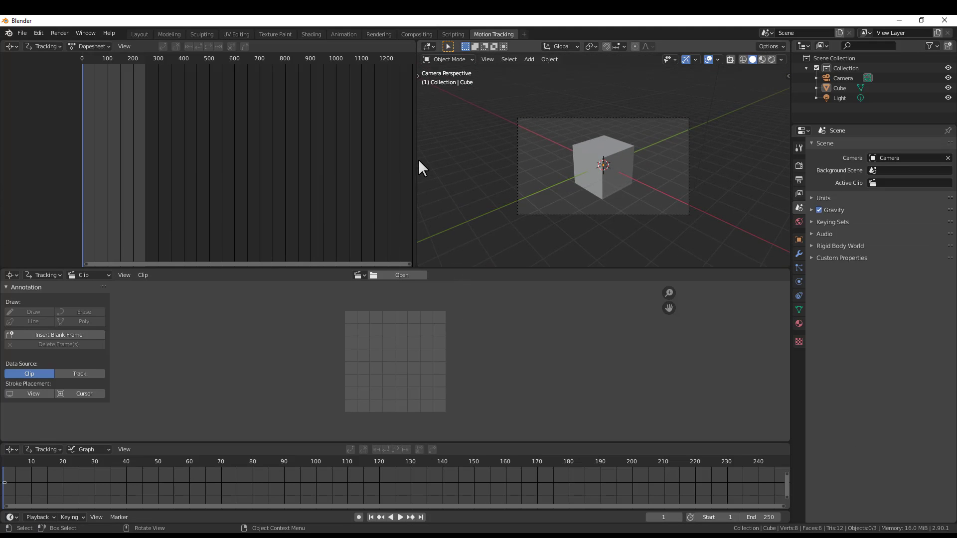
left_click_drag(416, 160, 127, 156)
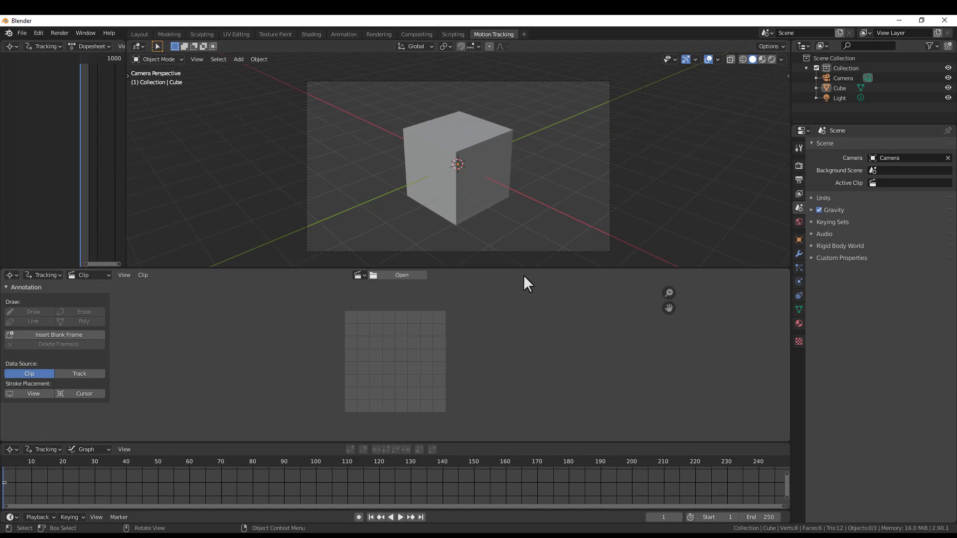
left_click_drag(519, 268, 611, 200)
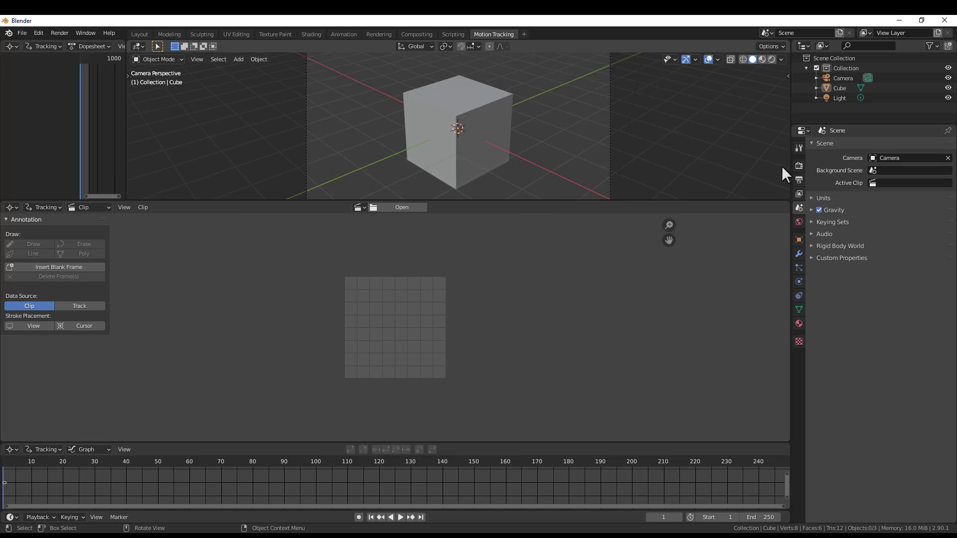
Render with Cycles on GPU Compute, with adaptive sampling and viewport denoising on.
left_click(795, 165)
left_click(900, 146)
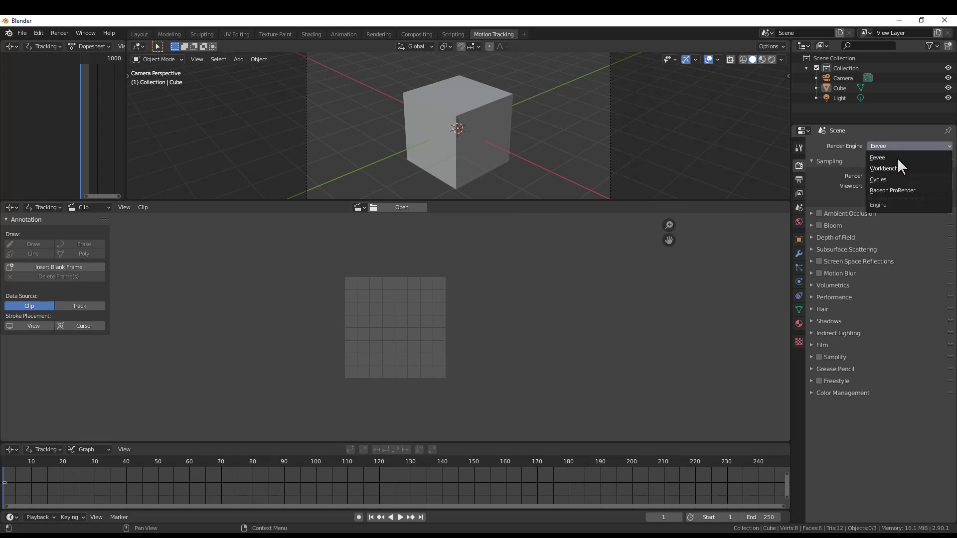
left_click(893, 178)
left_click(889, 168)
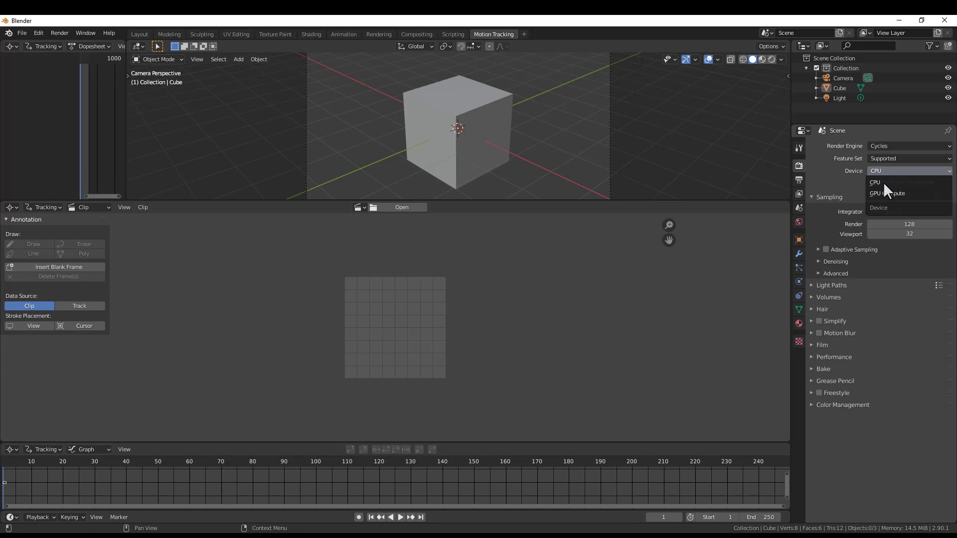
left_click(884, 193)
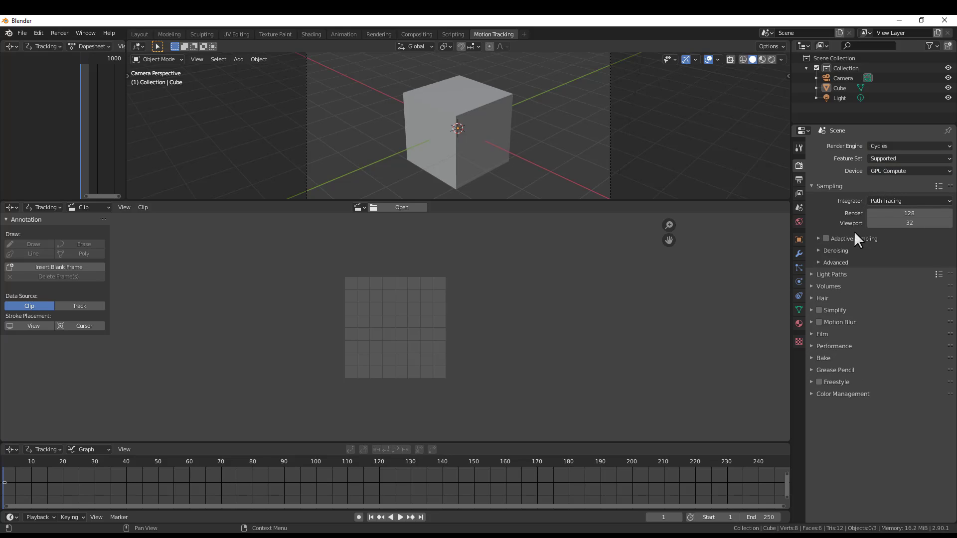
left_click(820, 250)
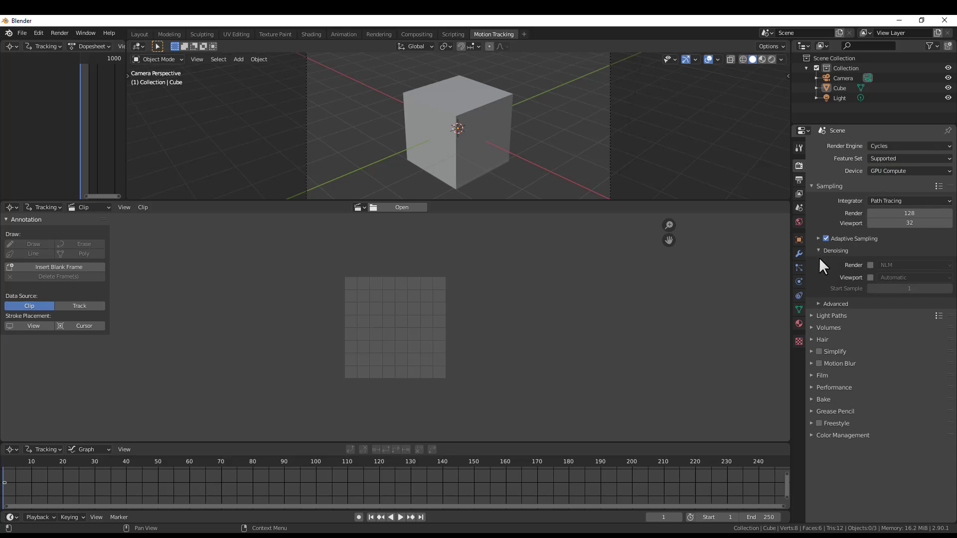
left_click(870, 278)
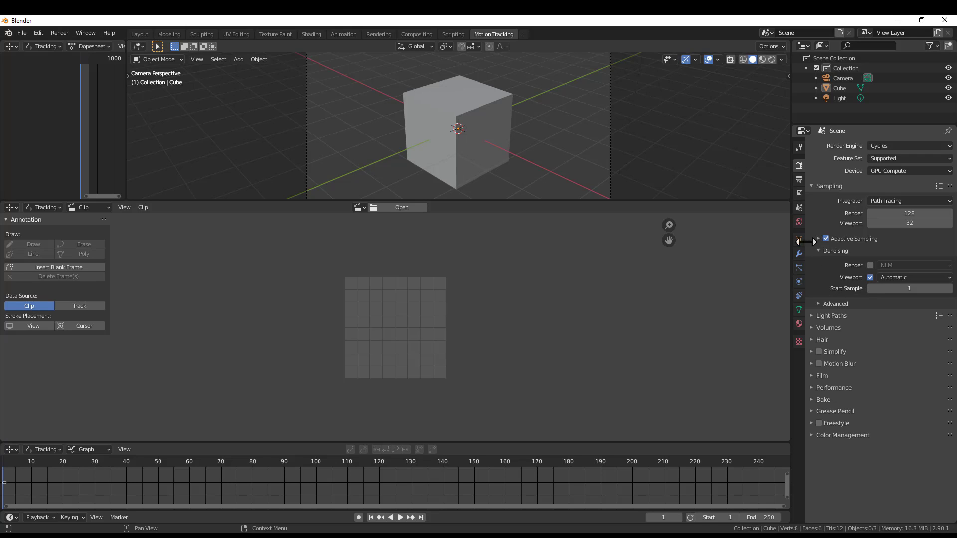
left_click(399, 208)
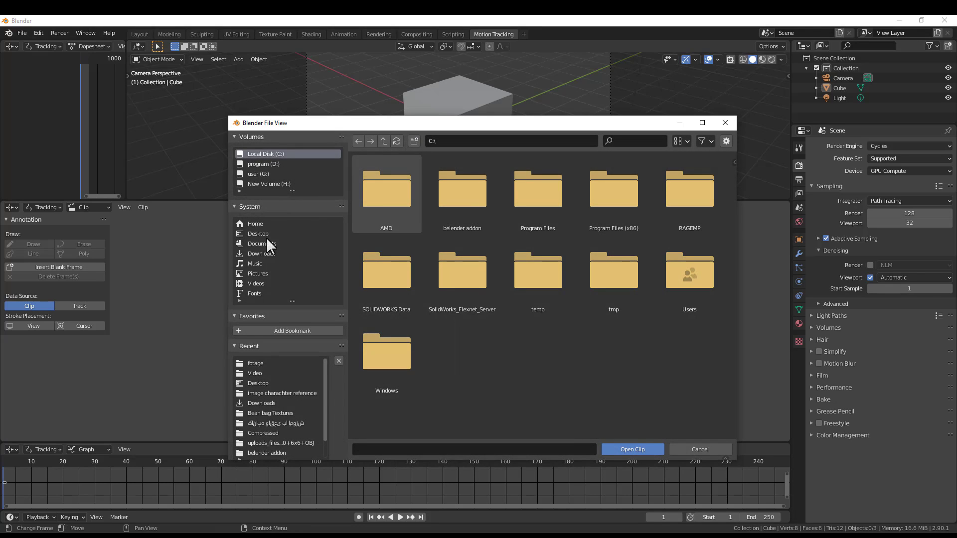
Load video_4.mp4 (3840 x 2160, 414 frames) from D:\Download\Video\fotage into the clip editor.
left_click(258, 252)
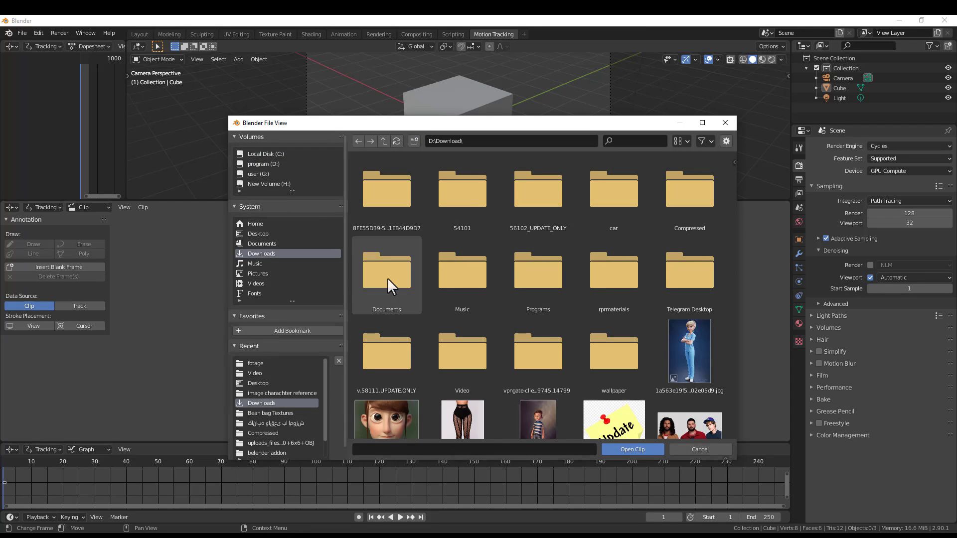
left_click(456, 346)
left_click(551, 211)
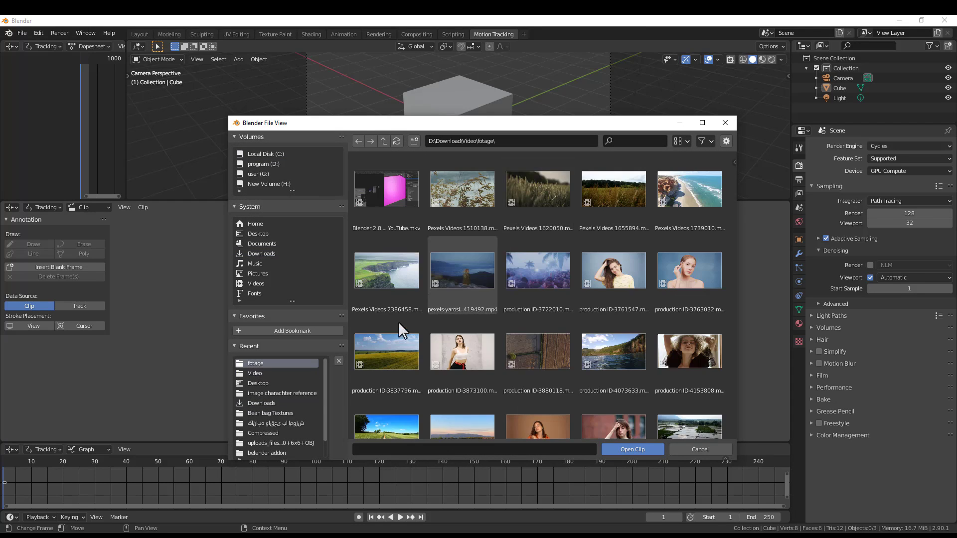
scroll(394, 329, "down", 5)
double_click(534, 384)
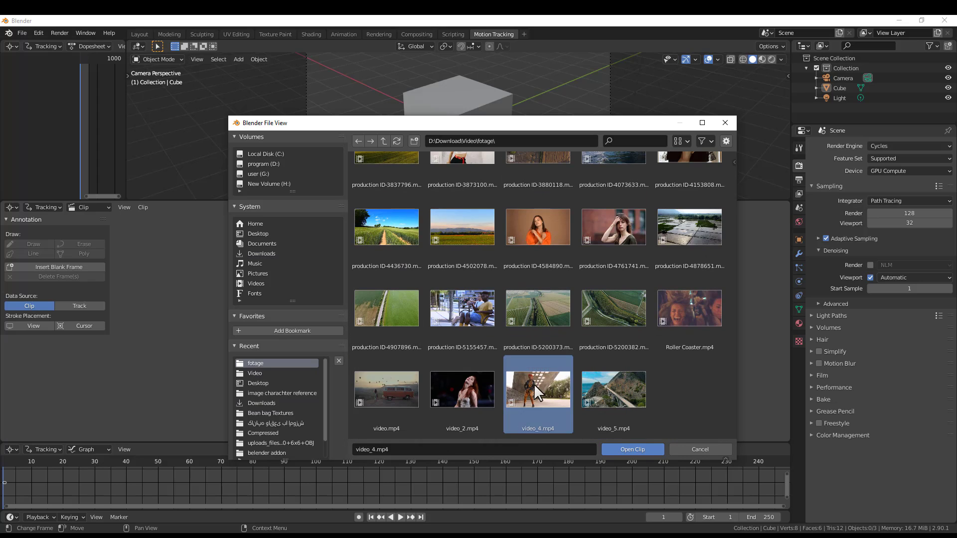
scroll(461, 369, "down", 2)
scroll(426, 364, "down", 2)
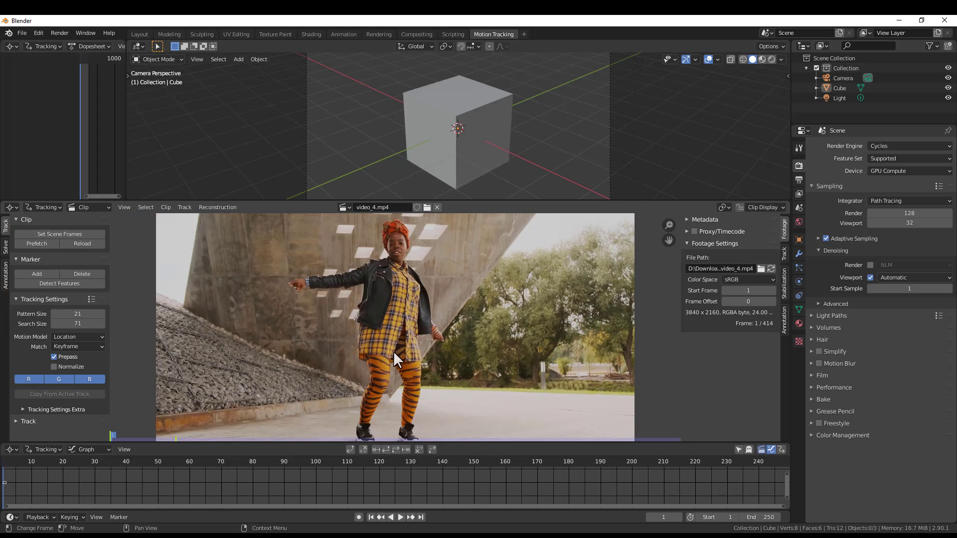
scroll(393, 351, "down", 1)
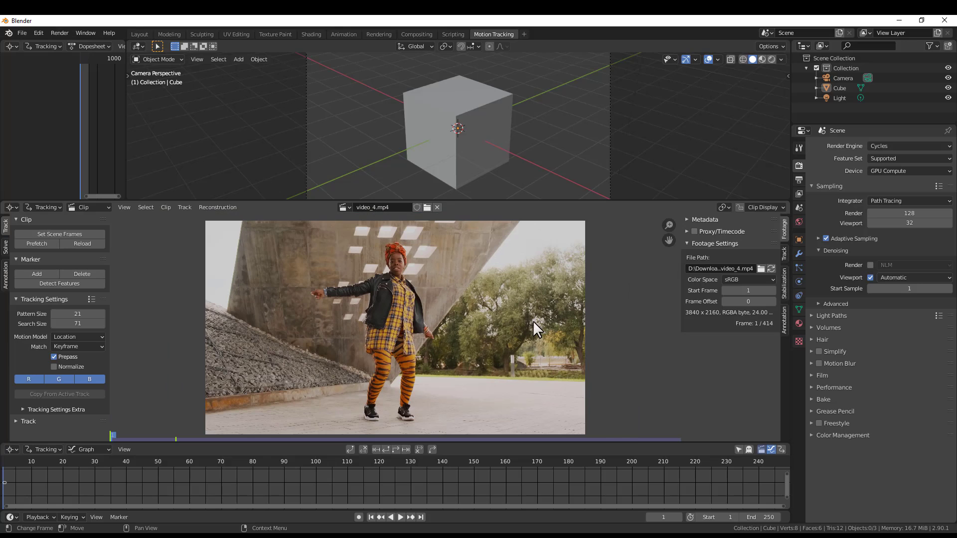
Set the View Transform to Standard and match the scene frames to the clip's 1–414 range.
left_click(55, 231)
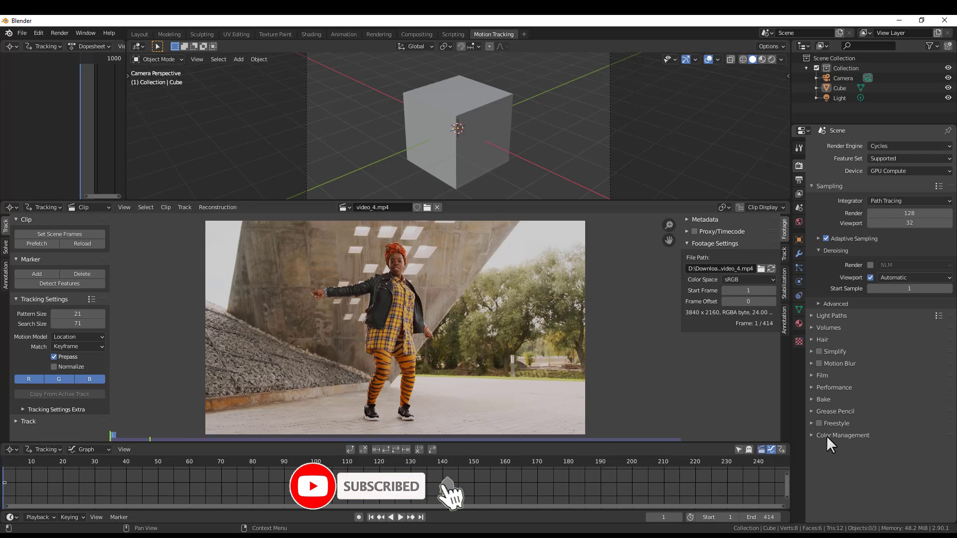
left_click(811, 435)
left_click(892, 463)
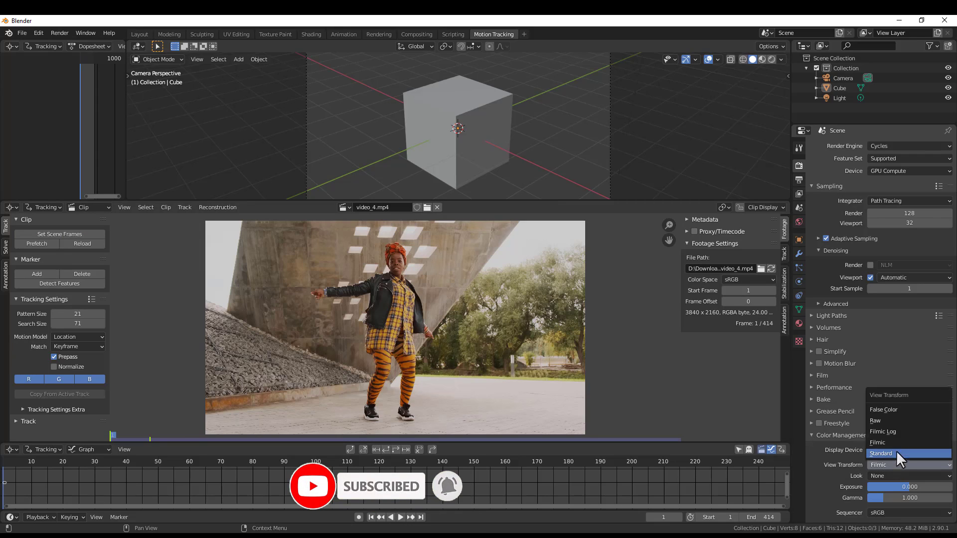
left_click(892, 453)
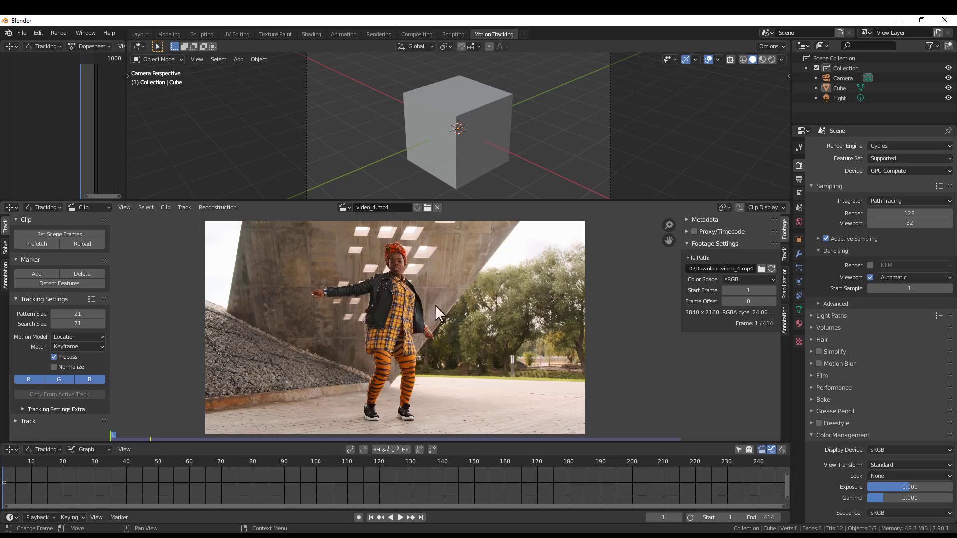
left_click(55, 232)
Prefetch the 4K clip and scrub to frame 14 to check the cache bar.
left_click(34, 244)
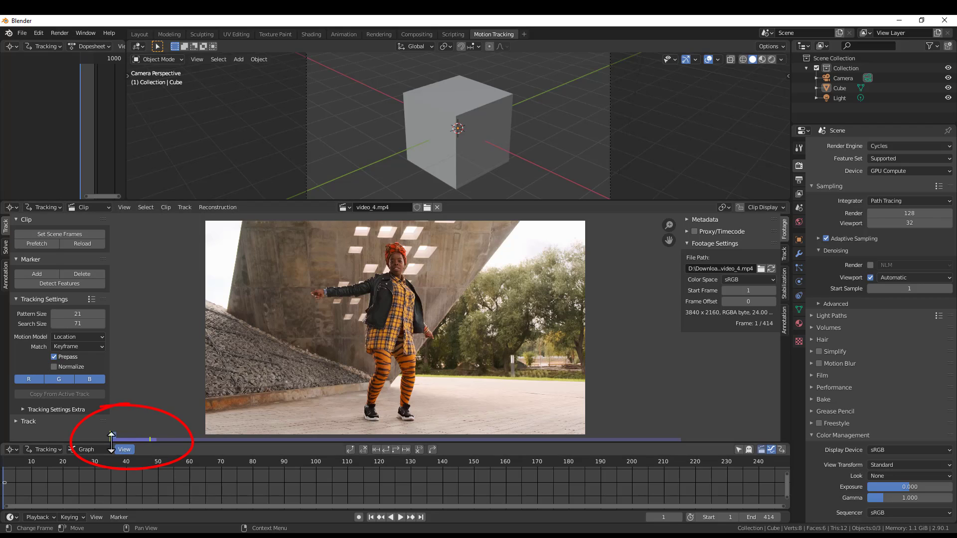
left_click_drag(13, 461, 148, 458)
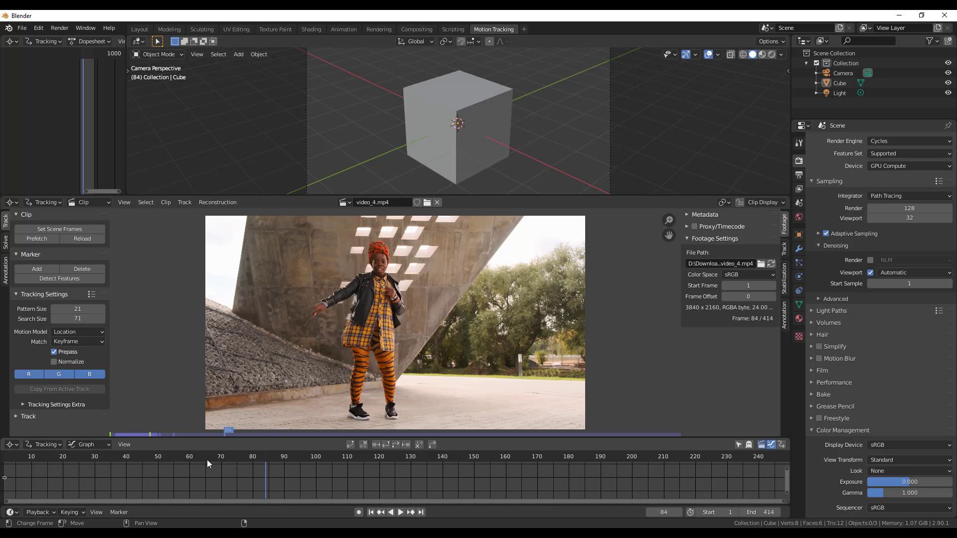
Set the clip's current frame to 71 on the timeline.
left_click(224, 458)
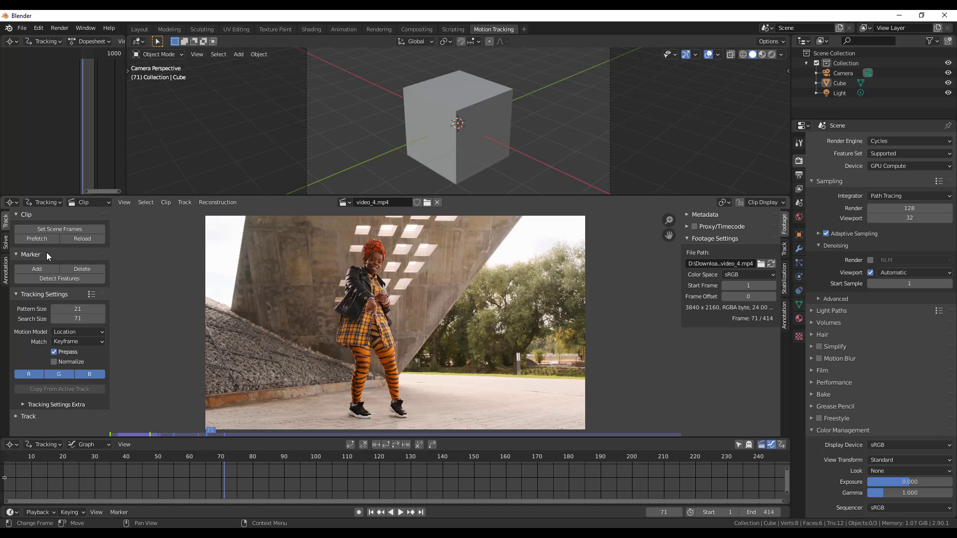
In Preferences > System, disable Use Disk Cache and raise Memory Cache Limit from 1076 to 2278.
left_click(35, 28)
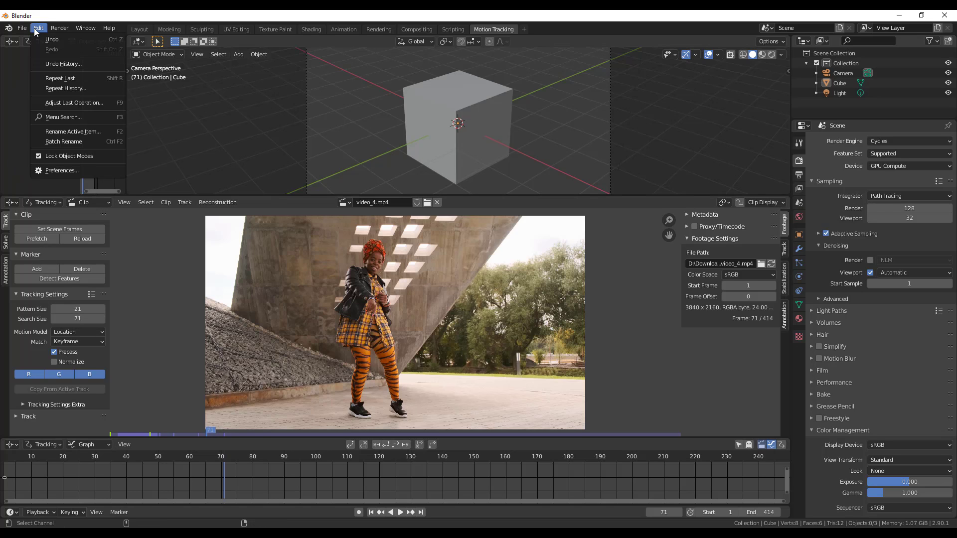
left_click(71, 171)
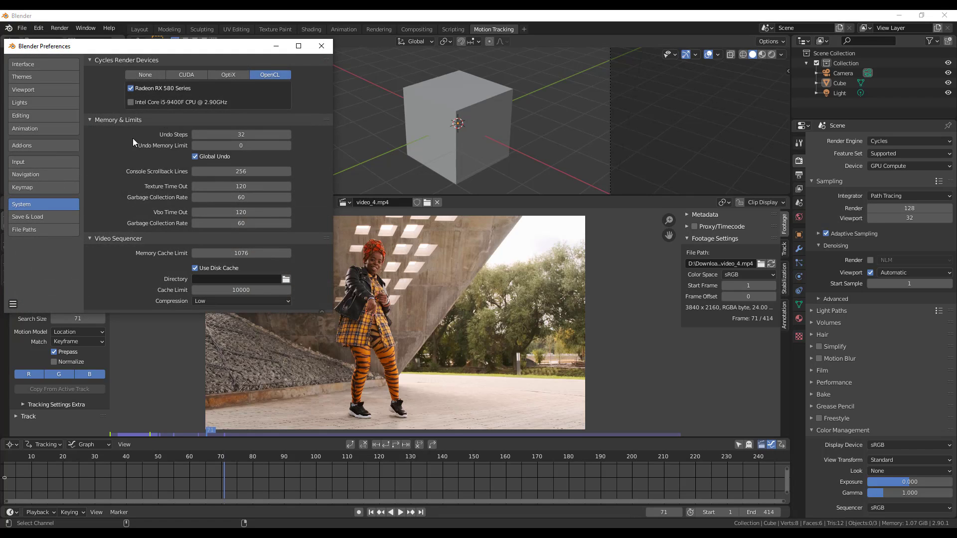
left_click(23, 190)
left_click(18, 206)
left_click(195, 269)
left_click_drag(243, 253, 265, 253)
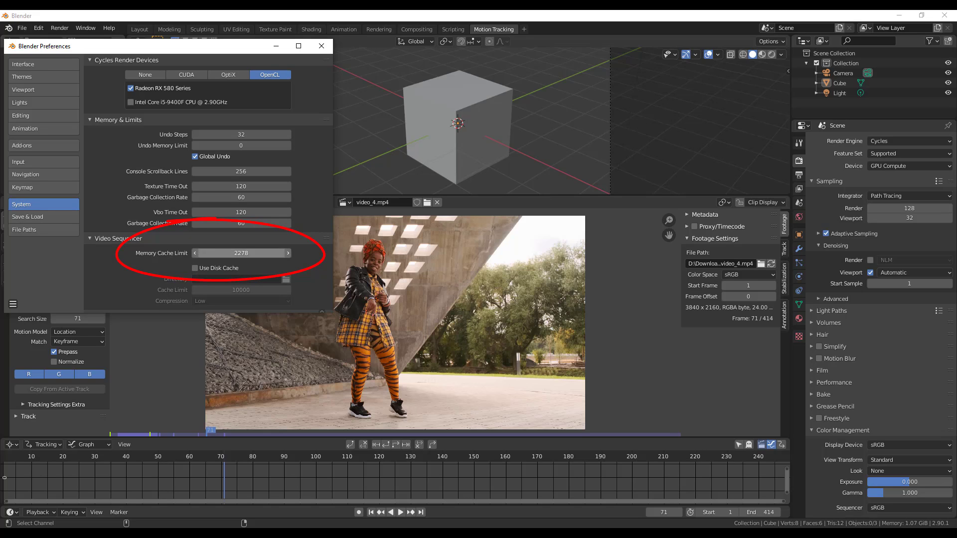
left_click_drag(223, 254, 265, 255)
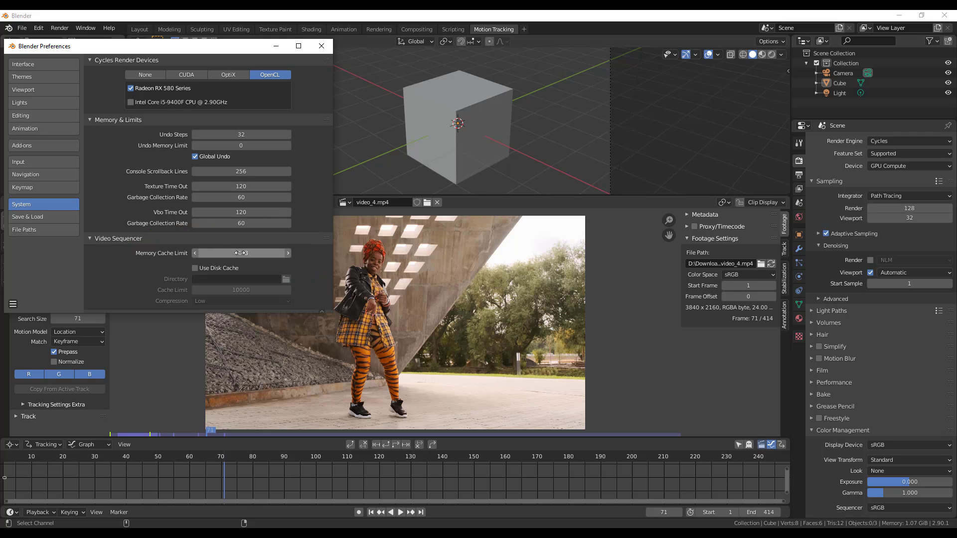
left_click(175, 328)
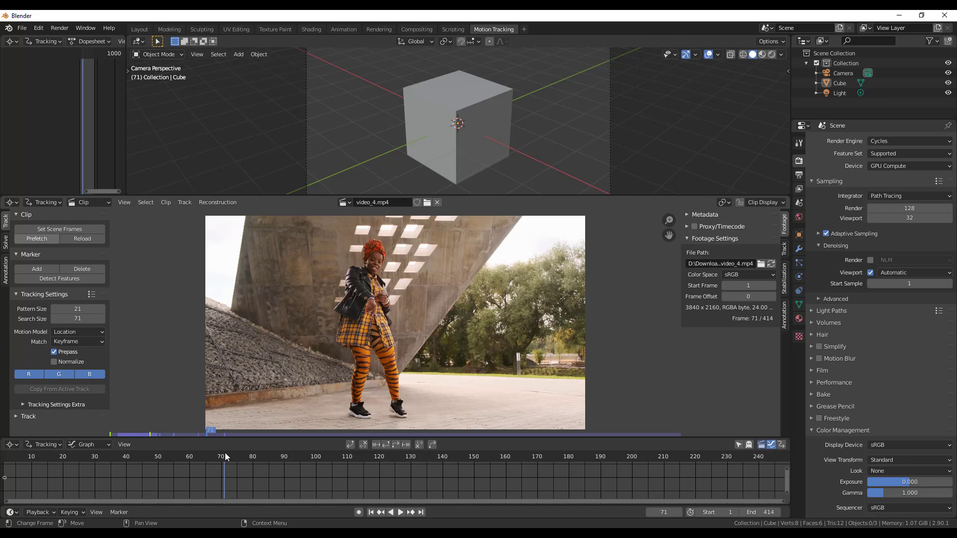
Check the 4443 Memory Cache Limit in Preferences, then scrub the clip back to the start.
key("alt+Tab")
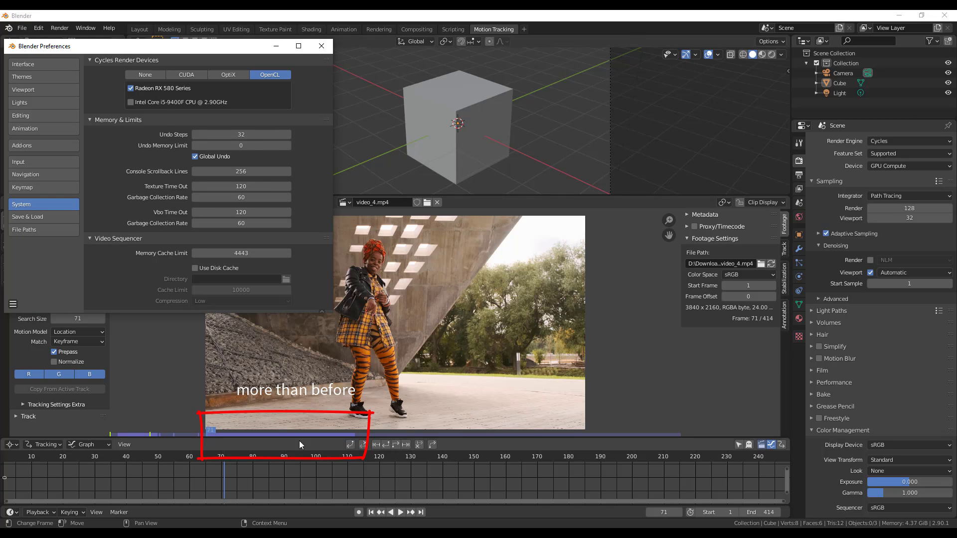
left_click(224, 457)
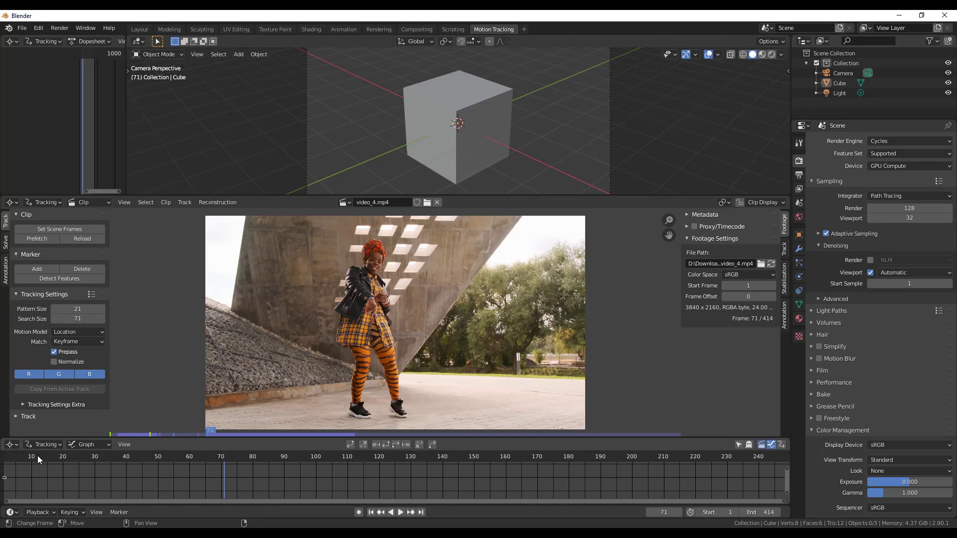
mouse_move(19, 458)
left_mouse_down()
mouse_move(28, 457)
mouse_move(4, 464)
left_mouse_up()
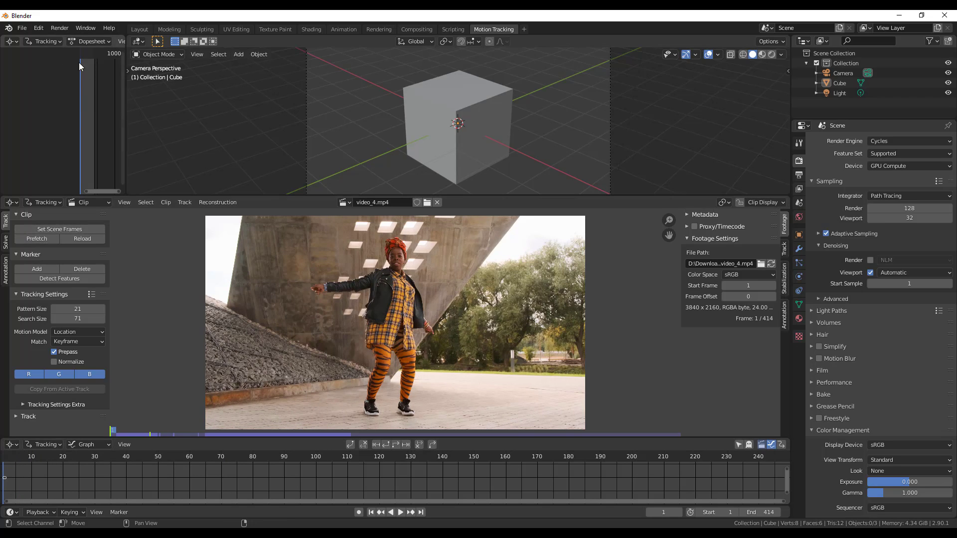
Raise the Memory Cache Limit from 4443 to 13692 in Preferences and close it.
left_click(36, 28)
left_click(52, 170)
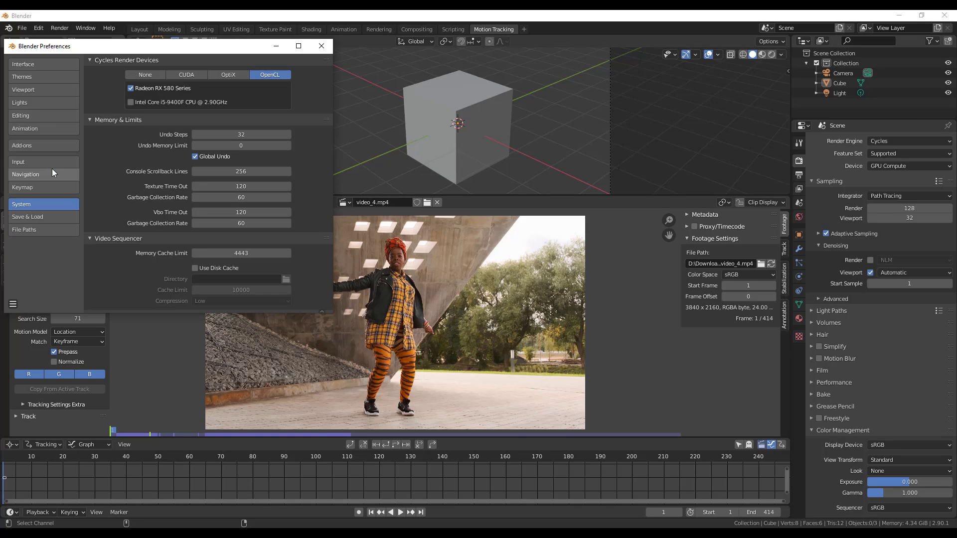
mouse_move(237, 254)
left_mouse_down()
mouse_move(272, 253)
mouse_move(226, 253)
left_mouse_up()
type("13692")
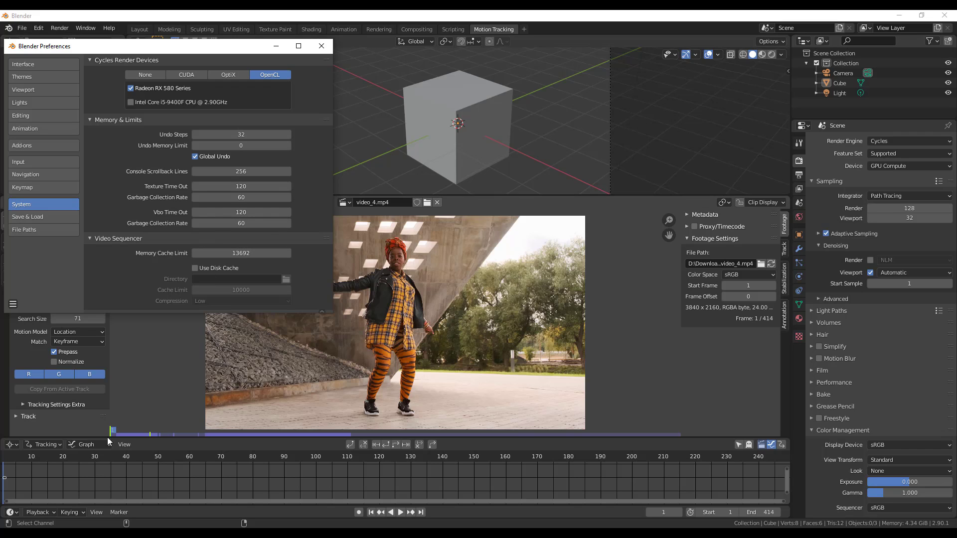
left_click(156, 359)
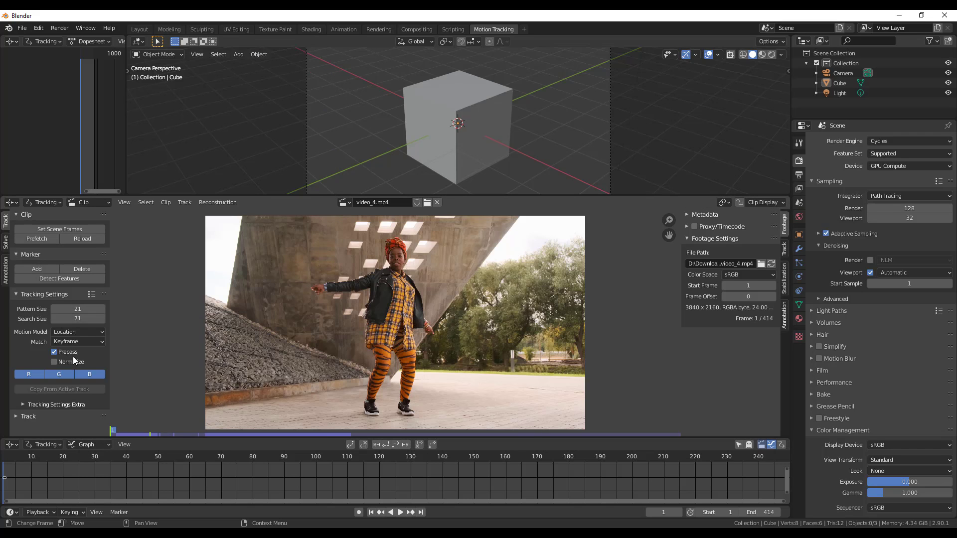
Prefetch all 414 frames, then play and scrub the cached clip to frame 238.
left_click(26, 237)
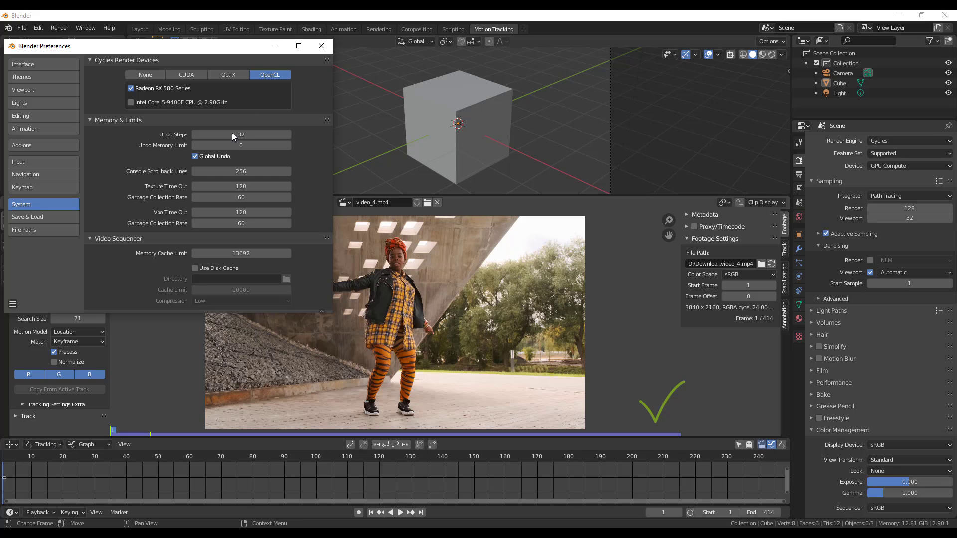
left_click(321, 45)
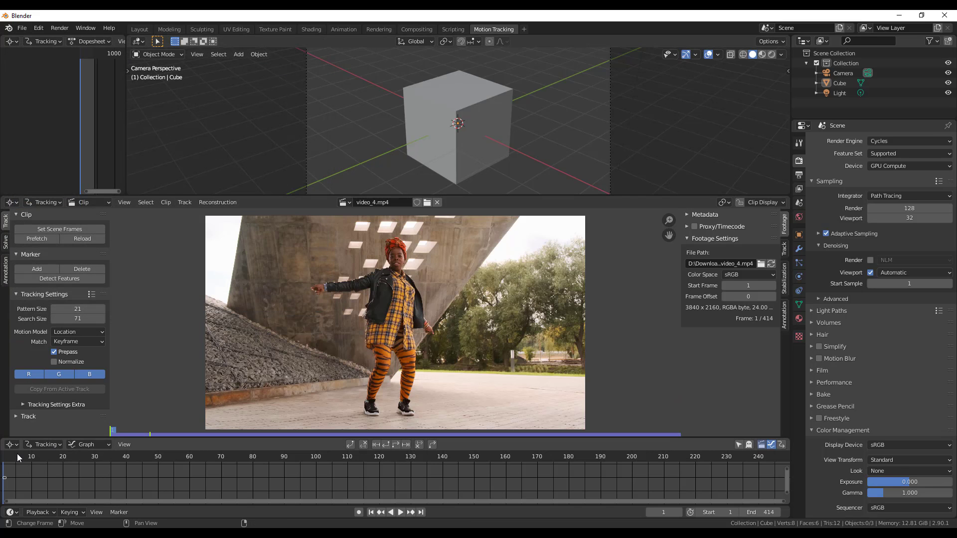
key("space")
mouse_move(271, 456)
left_mouse_down()
mouse_move(778, 453)
mouse_move(40, 453)
mouse_move(778, 451)
mouse_move(324, 464)
left_mouse_up()
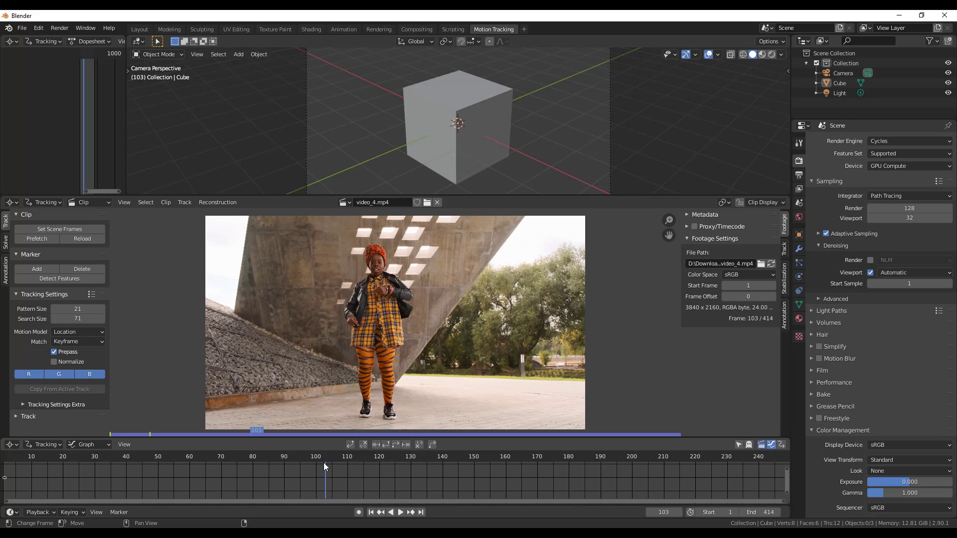